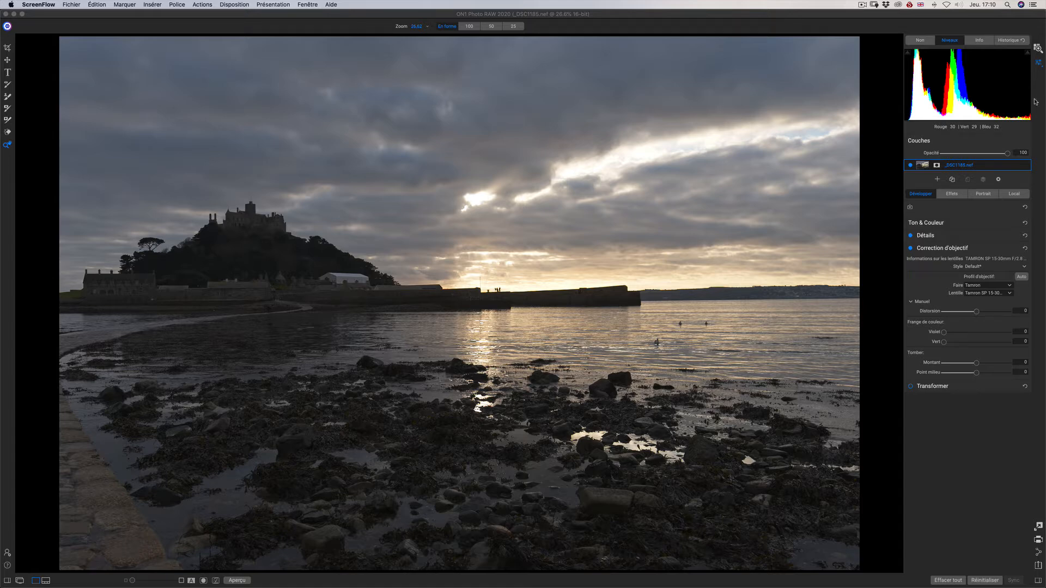
Check the photo's shooting information in the Browse view and return to editing it.
click(1038, 48)
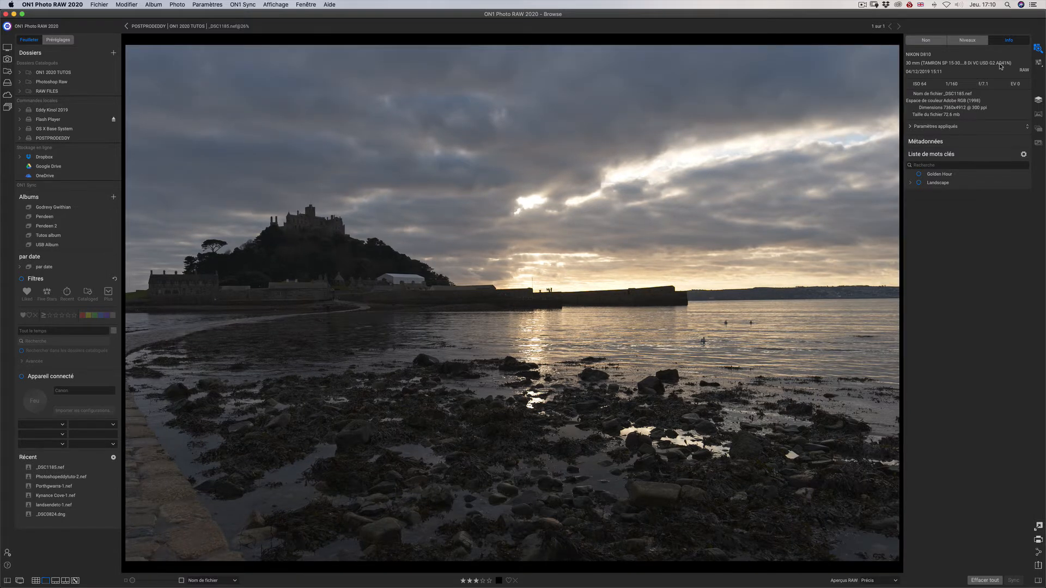
click(1039, 63)
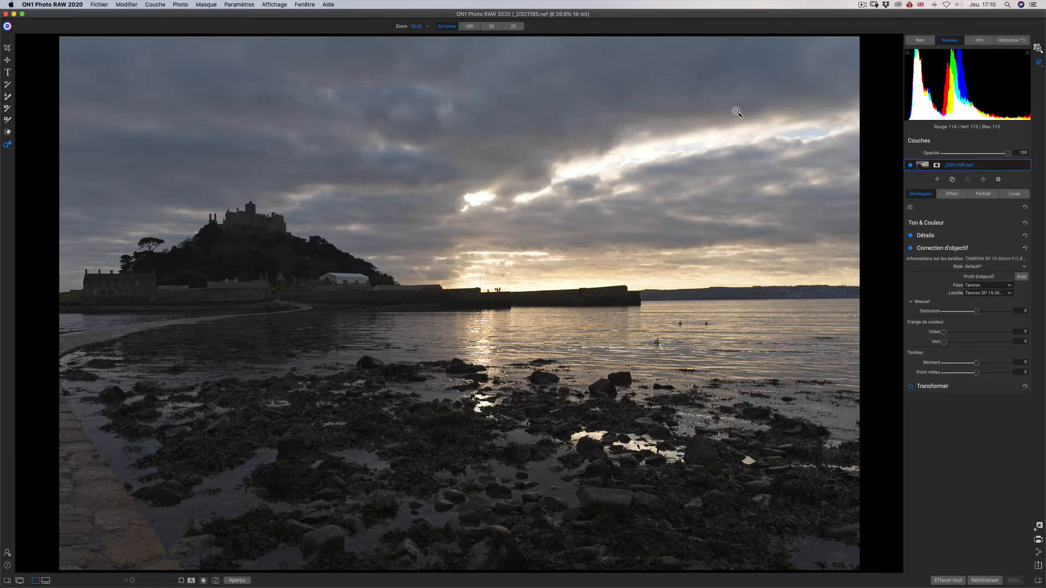
In Ton & Couleur, set Saturation to -100, Brume to -100, Contraste to 100 and Exposition to 1,85 to exaggerate the photo.
click(1007, 222)
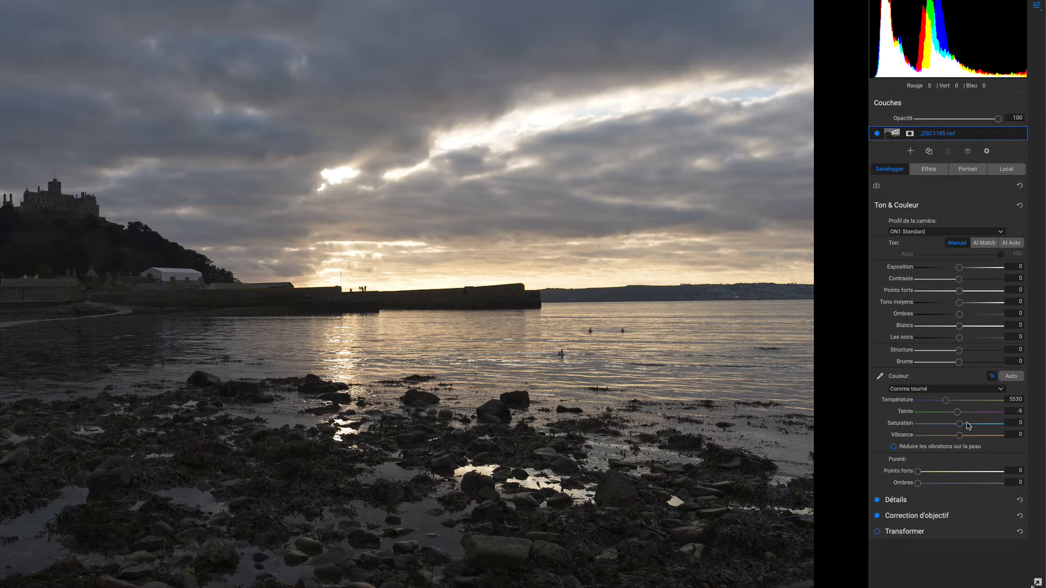
drag(959, 423, 762, 423)
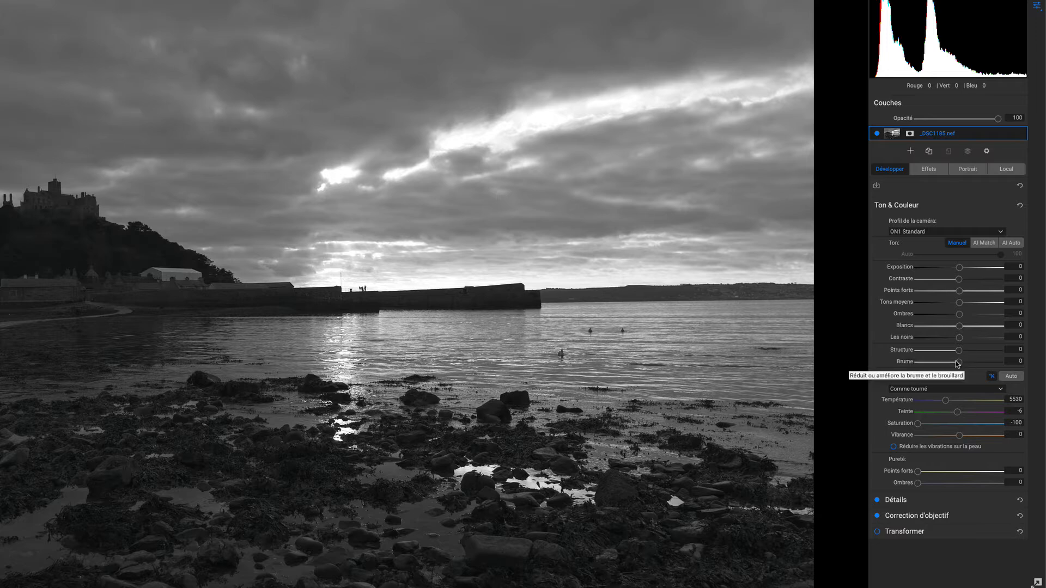
drag(959, 363, 919, 364)
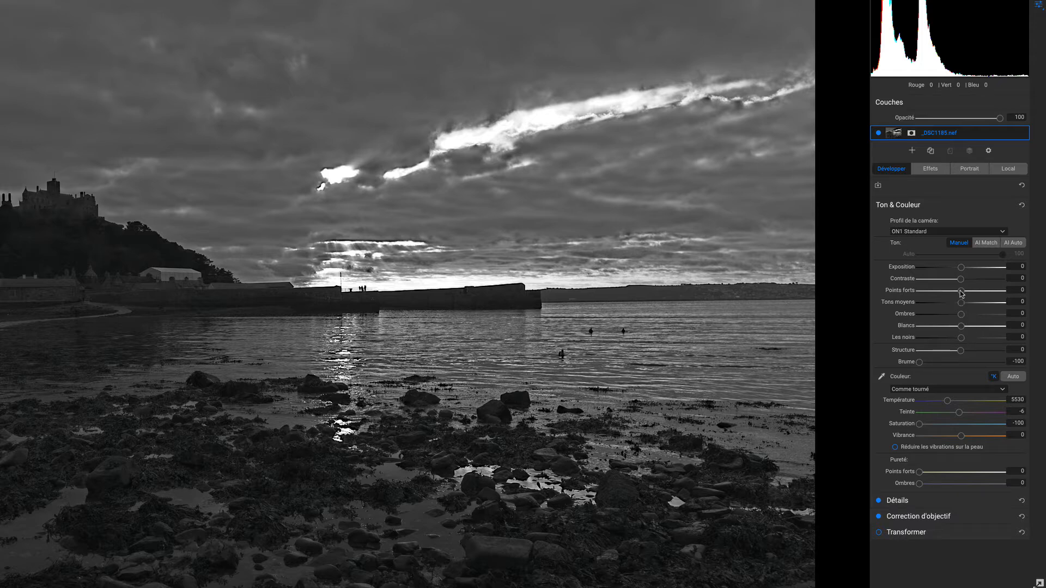
drag(961, 278, 1027, 283)
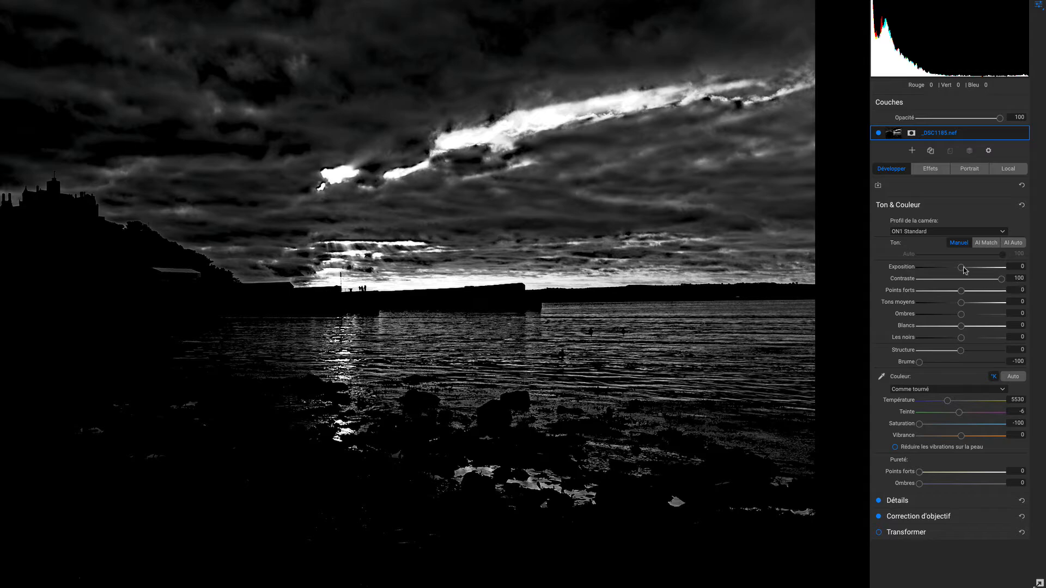
drag(963, 272, 976, 271)
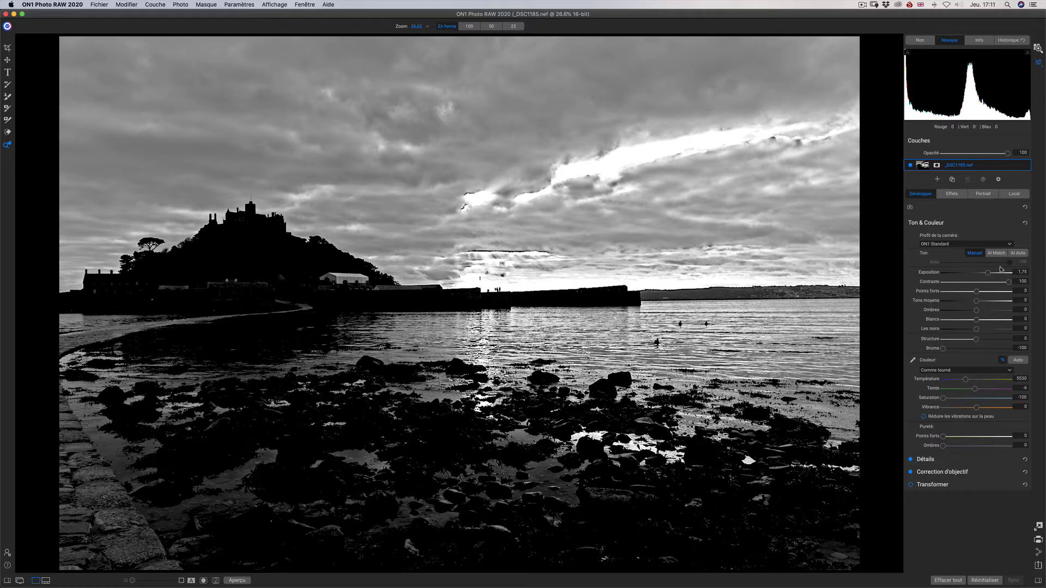
mouse_move(991, 276)
mouse_down()
mouse_move(963, 274)
mouse_move(1005, 273)
mouse_move(988, 273)
mouse_up()
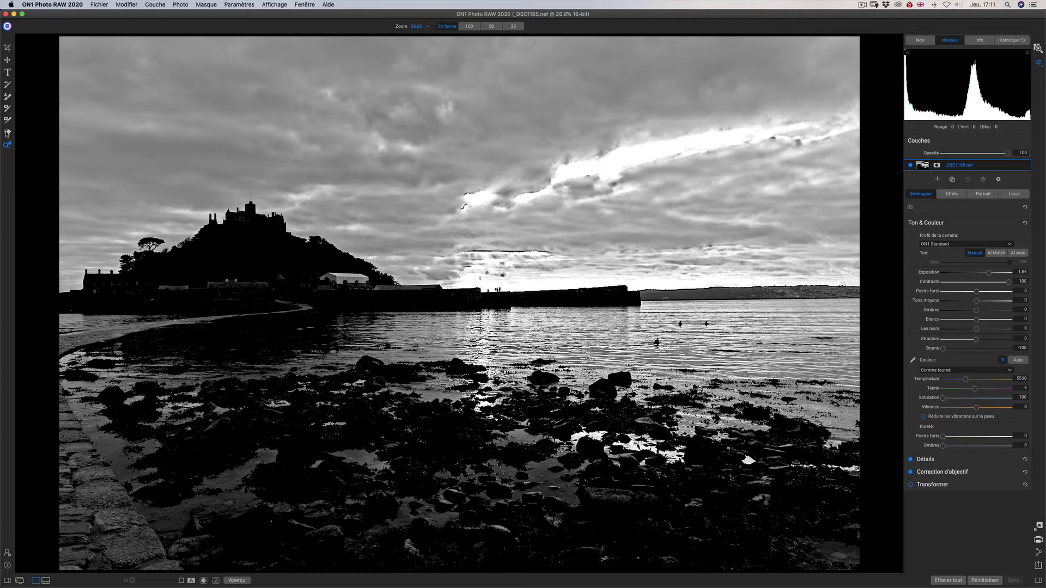
Select the retouching brush, reset all Ton & Couleur adjustments and return to the zoom tool.
click(7, 132)
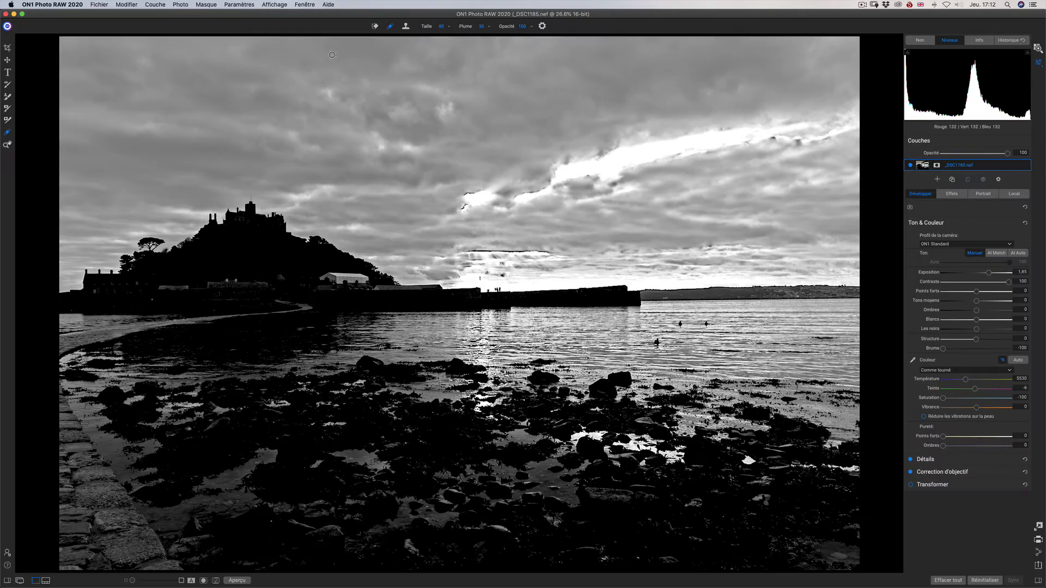
click(1026, 224)
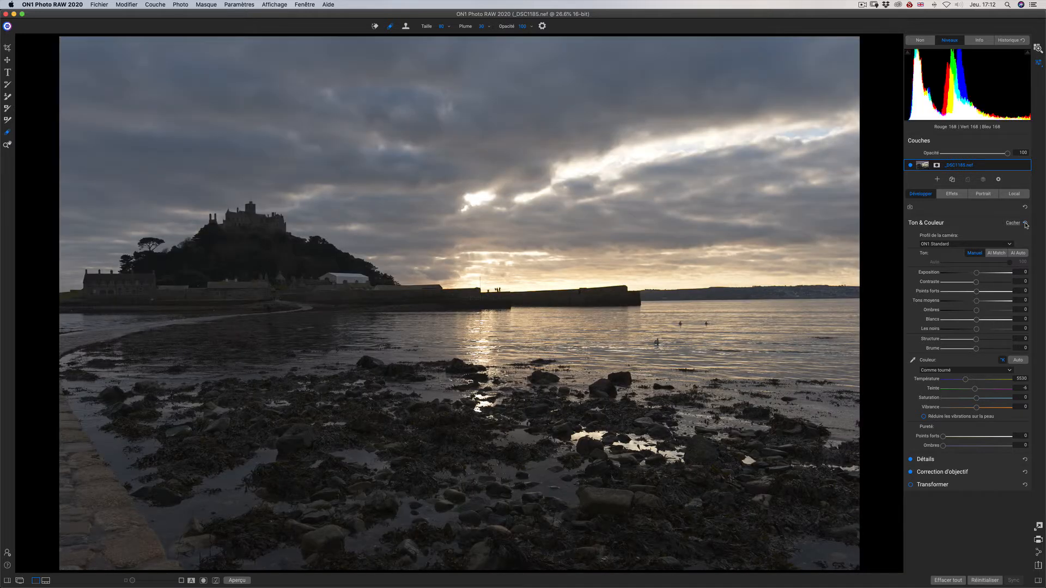
key(z)
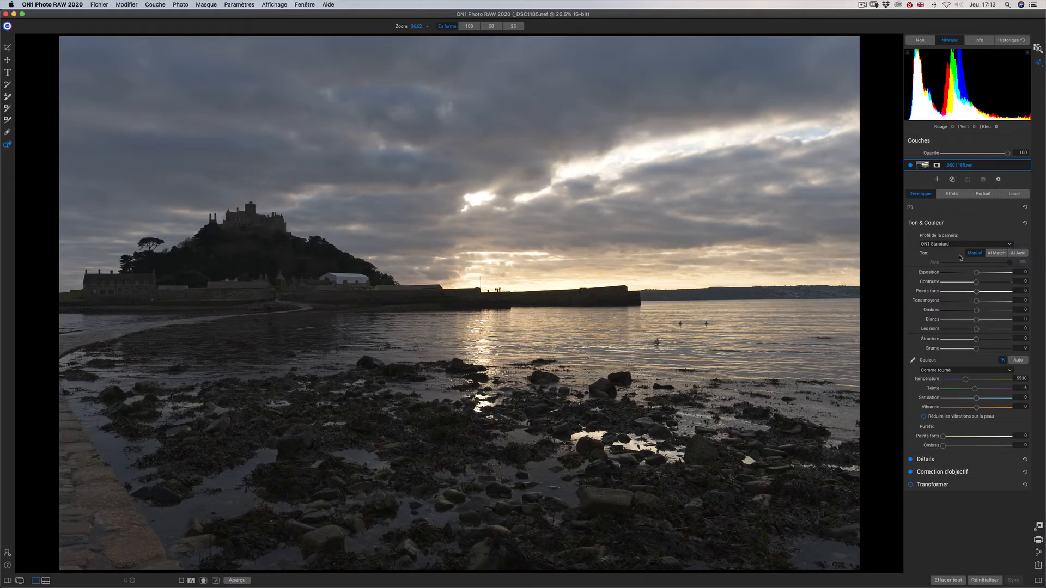
Try the AI Match tone correction and compare the photo with its original by toggling the preview.
click(998, 253)
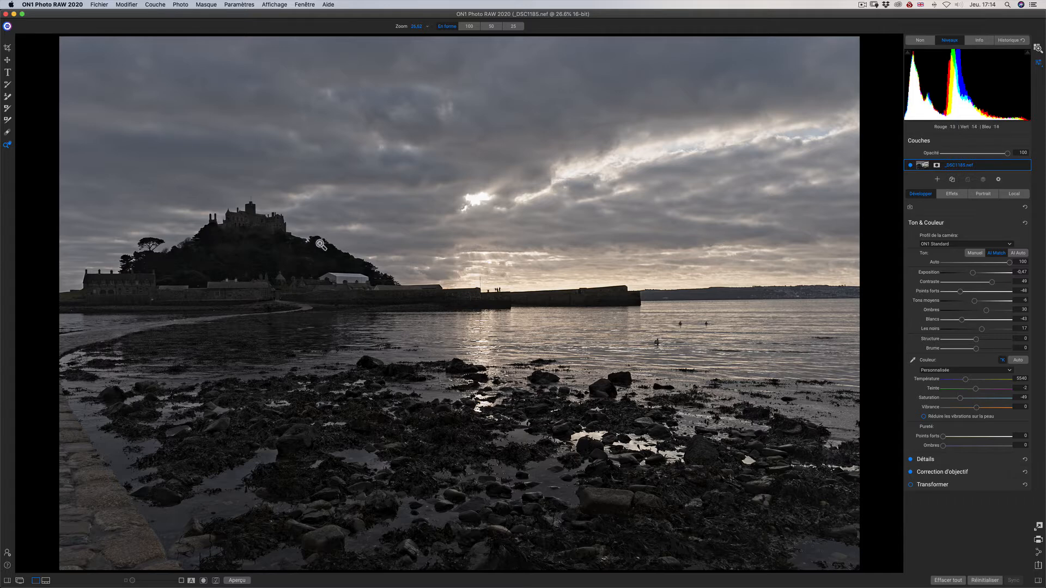
key(backslash)
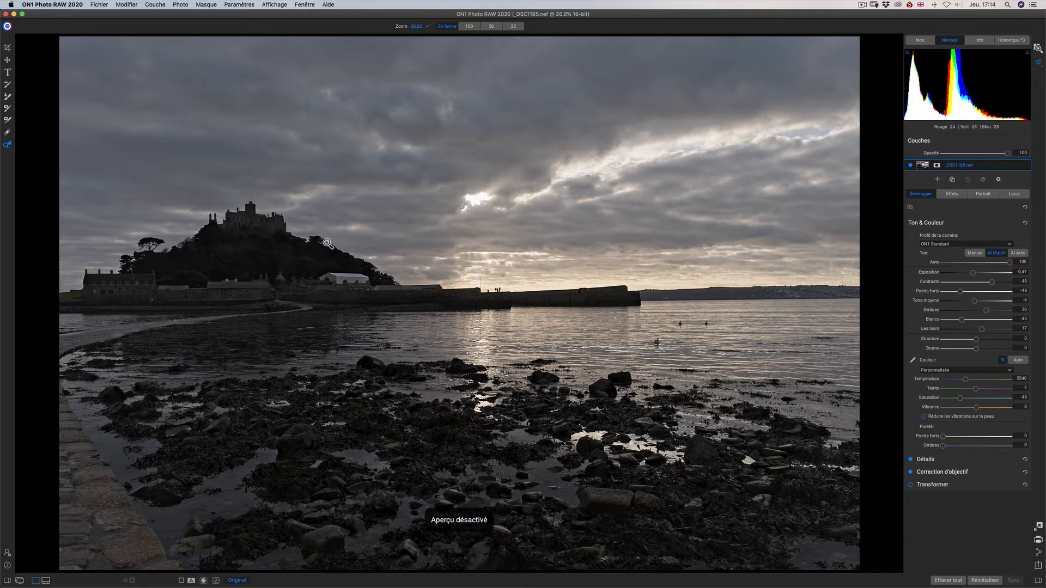
key(backslash)
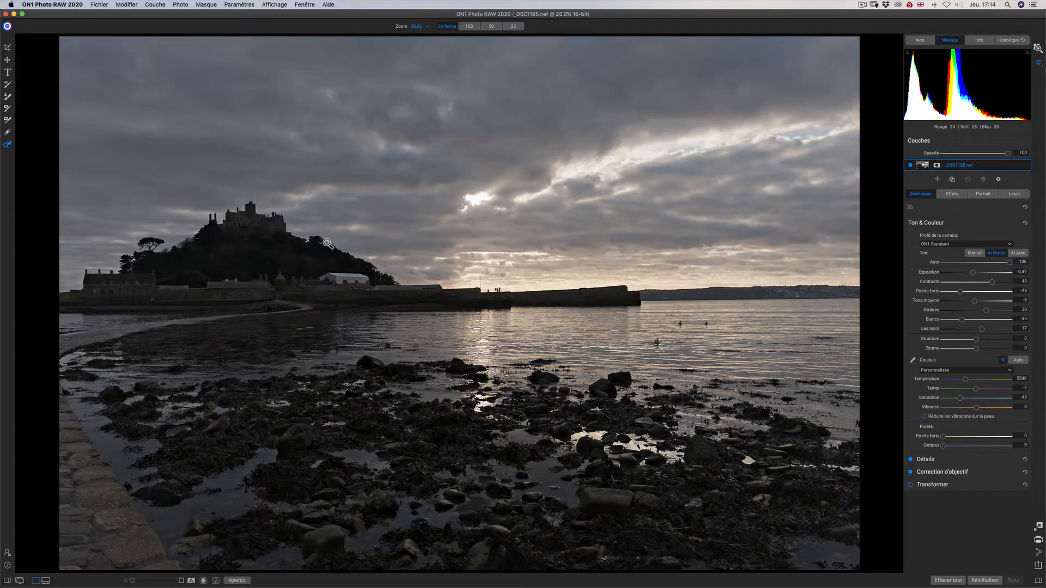
key(backslash)
key(backslash)
Apply the automatic colour correction and the AI Auto tone, and compare the result with the original.
click(1019, 361)
click(1019, 253)
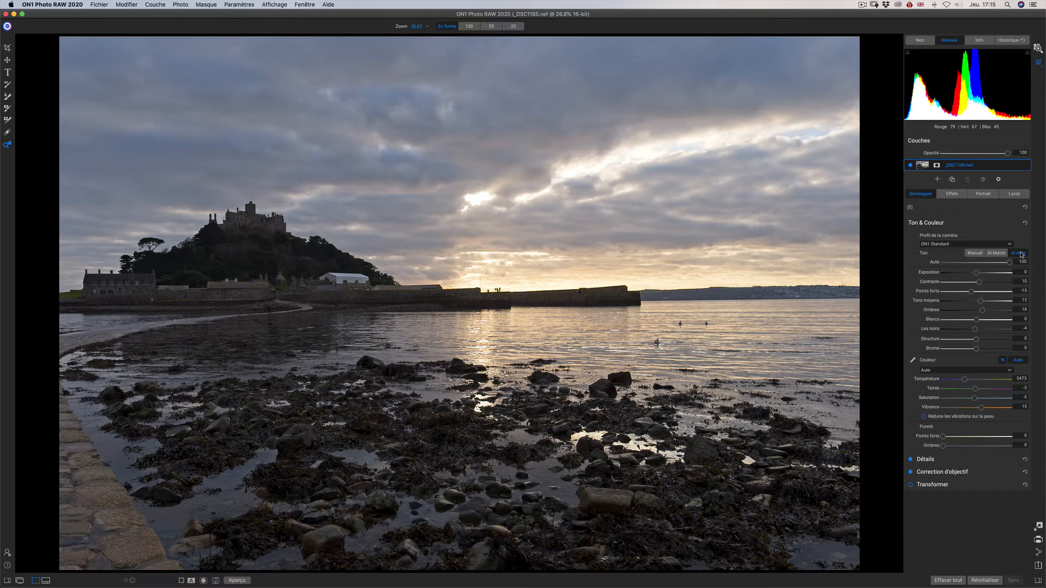
key(p)
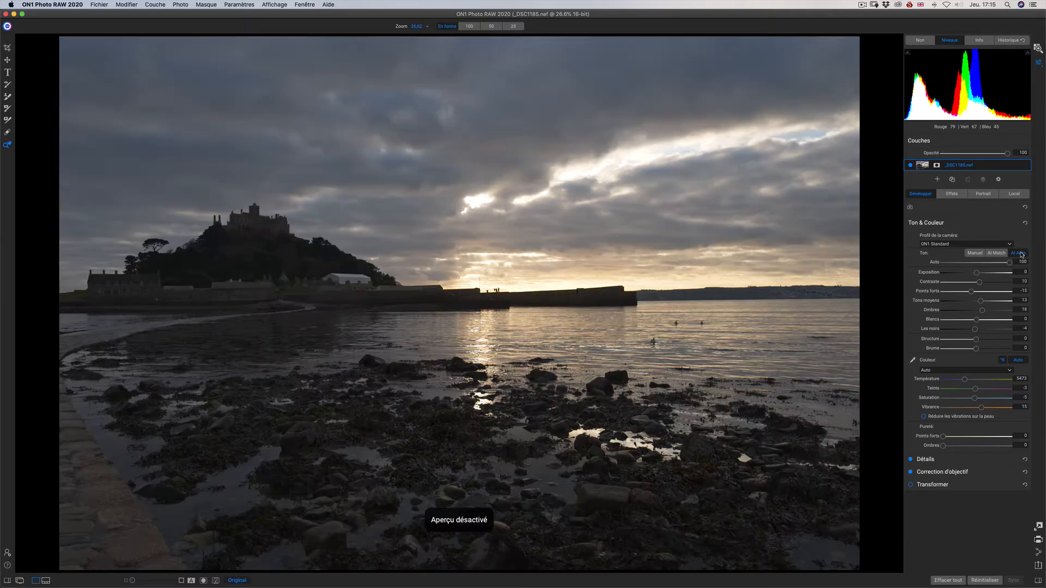
key(p)
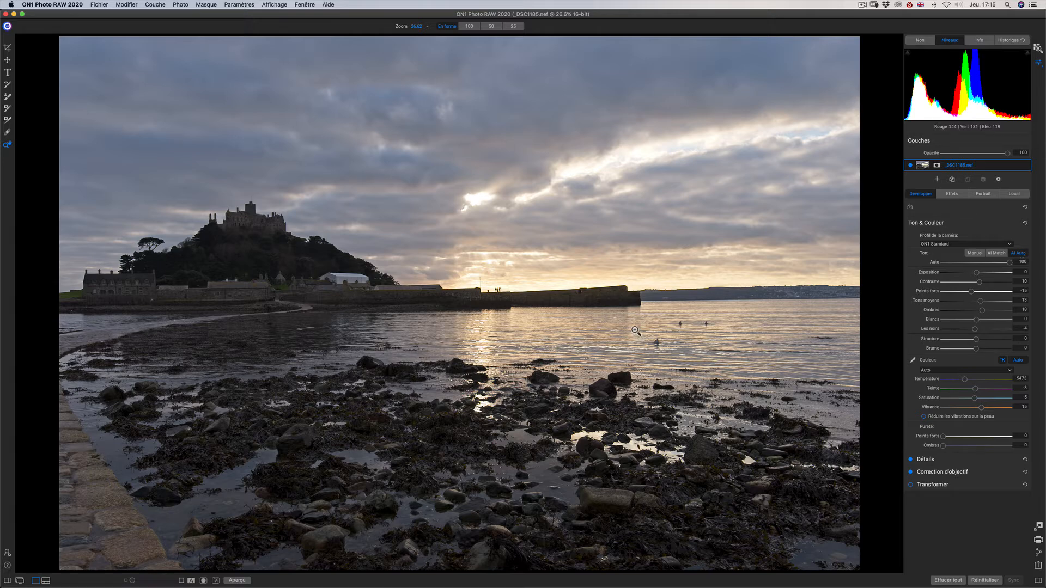
Try reducing the AI Auto tone strength to 0 and return it to 100.
drag(1009, 262, 948, 257)
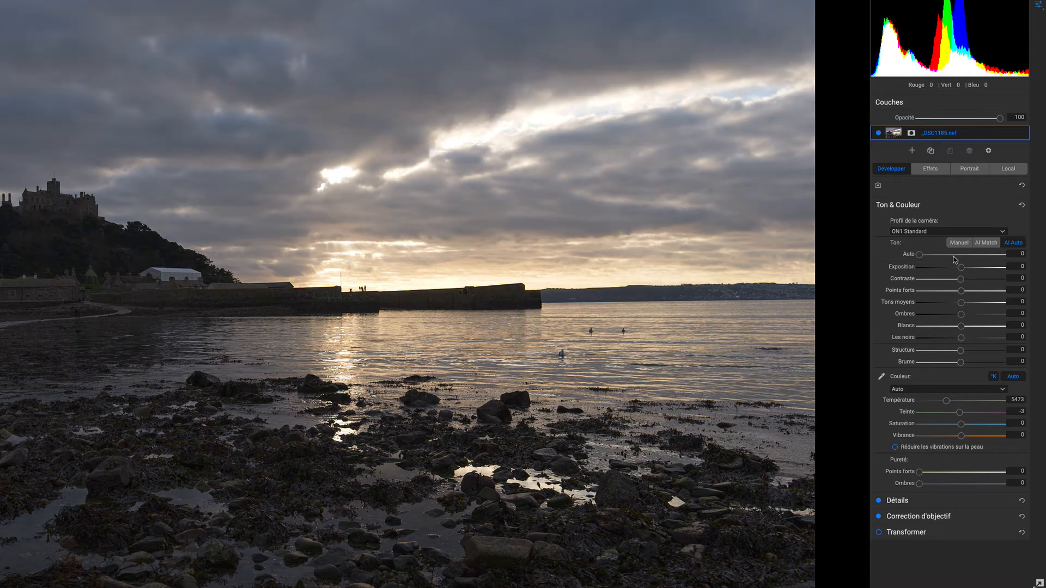
drag(950, 255, 925, 257)
drag(1037, 261, 1040, 260)
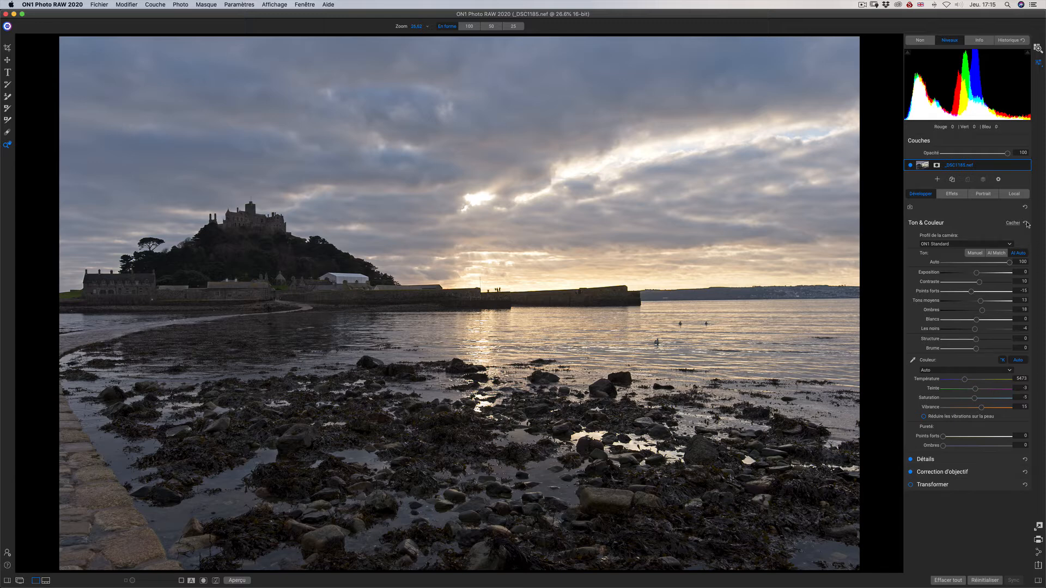
Add a Courbes filter in Effets and darken the photo with a curve point at input 155, output 122.
click(953, 195)
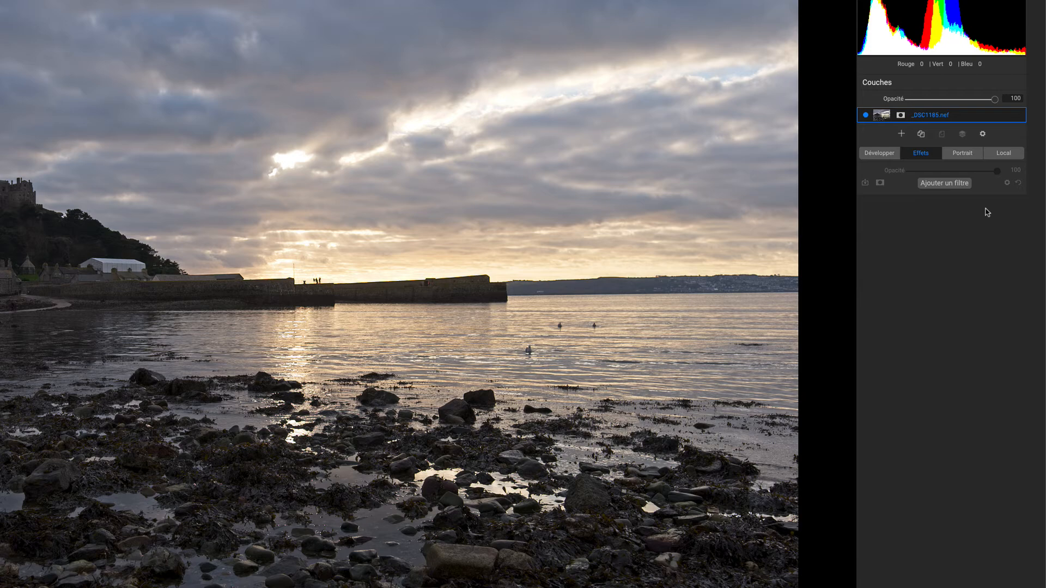
click(952, 183)
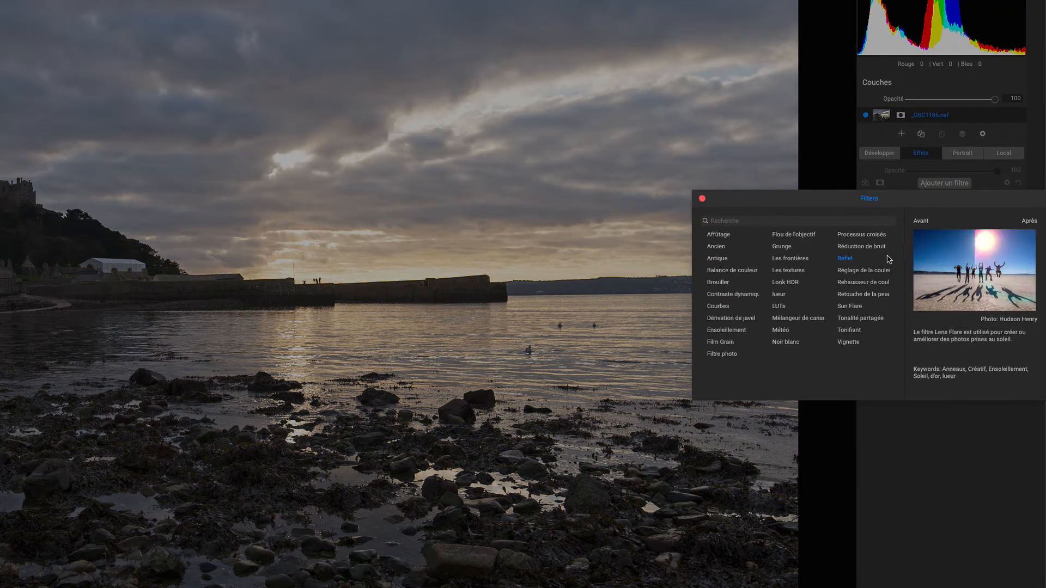
click(718, 307)
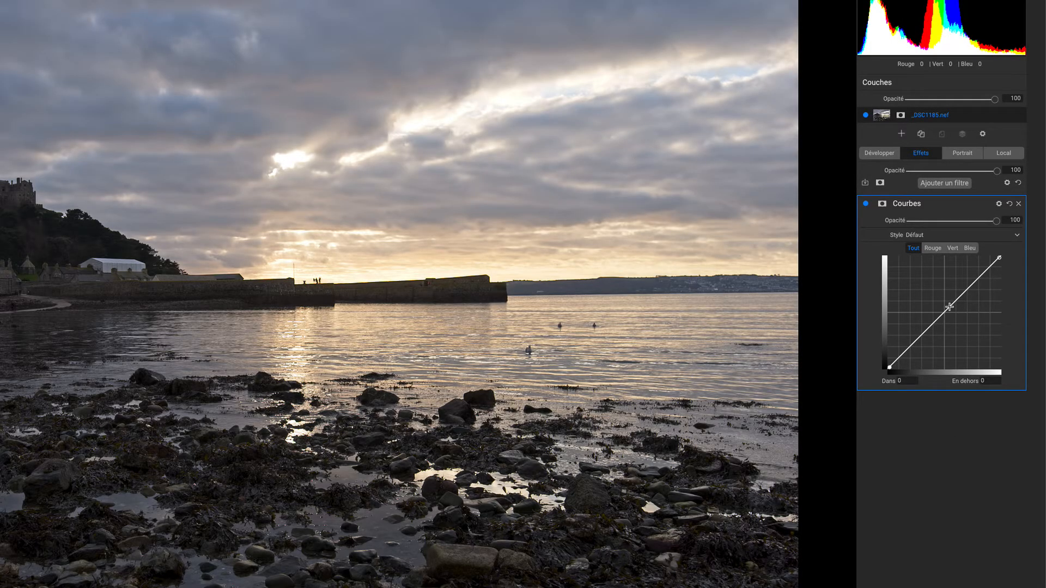
drag(949, 307, 957, 316)
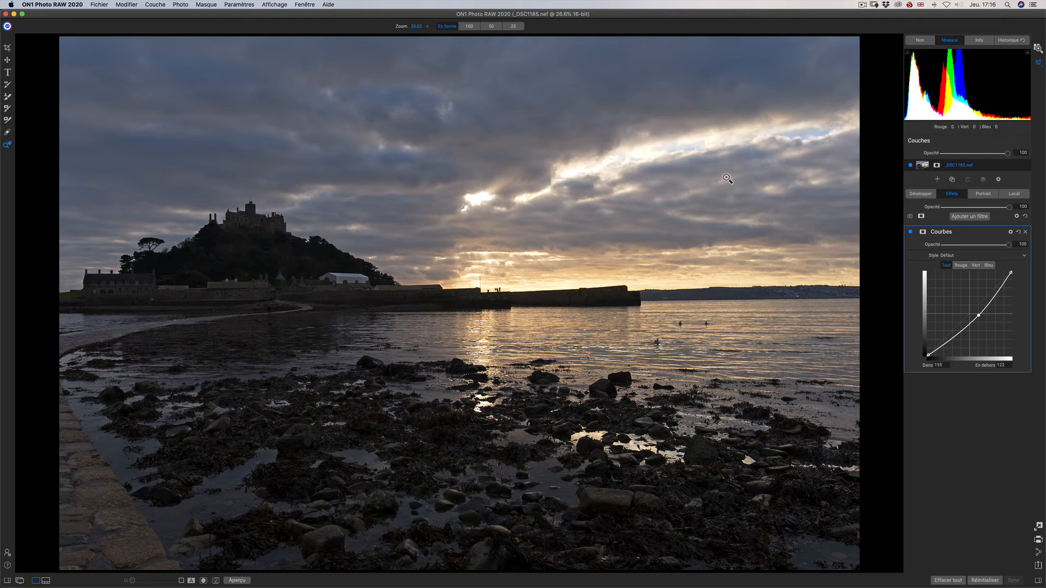
Create a Lumen mask on the Courbes filter and, with the mask displayed, raise its contrast by lowering its white level.
click(922, 232)
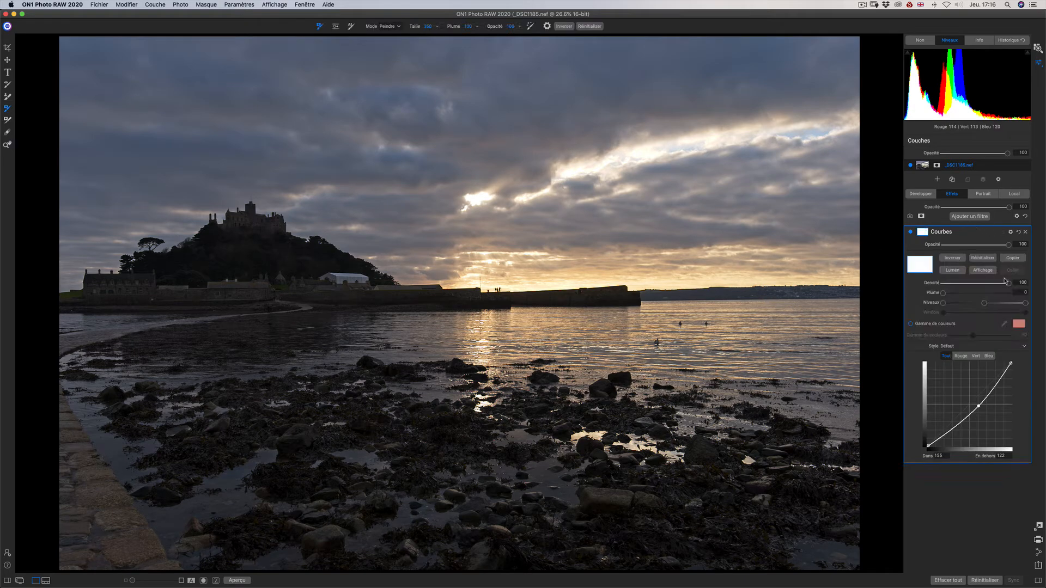
click(955, 272)
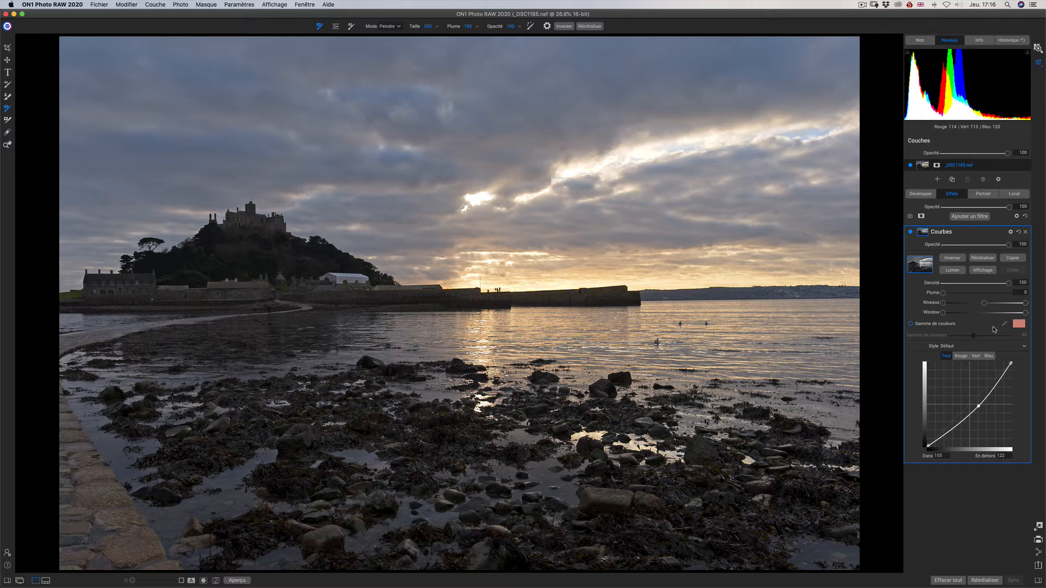
click(985, 272)
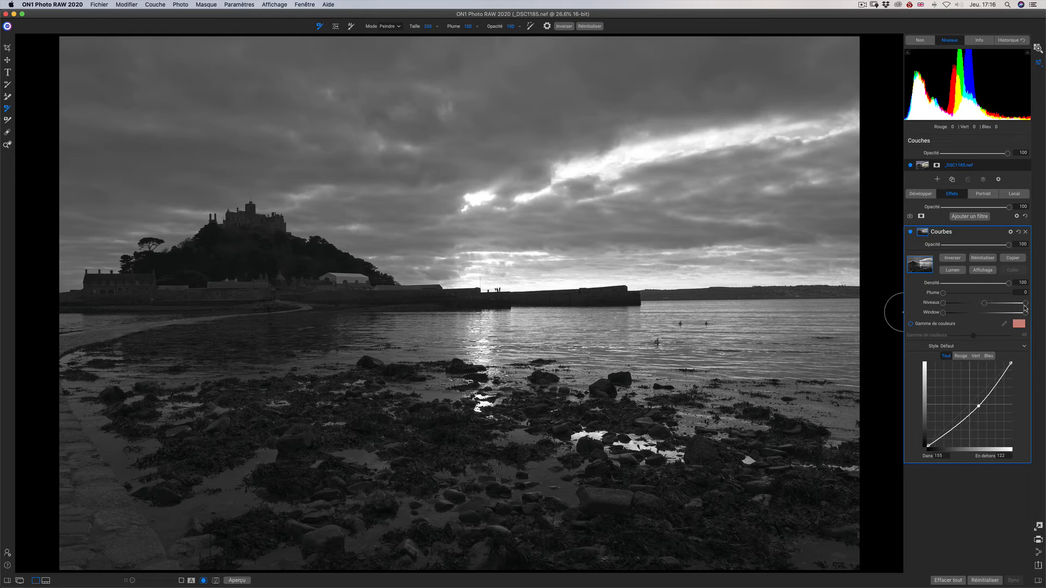
drag(1022, 306, 1001, 306)
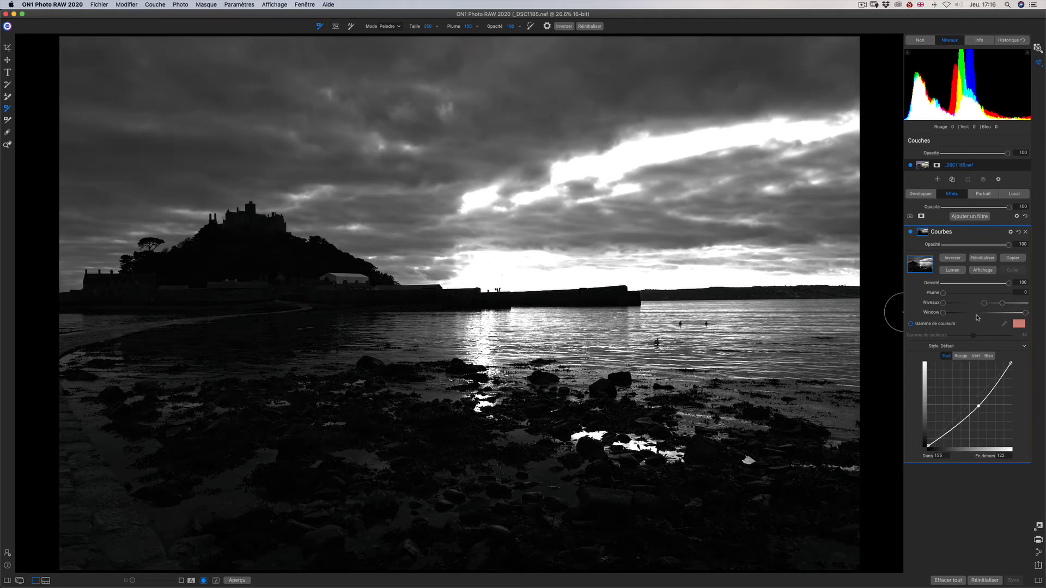
mouse_move(985, 304)
mouse_down()
mouse_move(971, 305)
mouse_move(987, 308)
mouse_up()
click(983, 272)
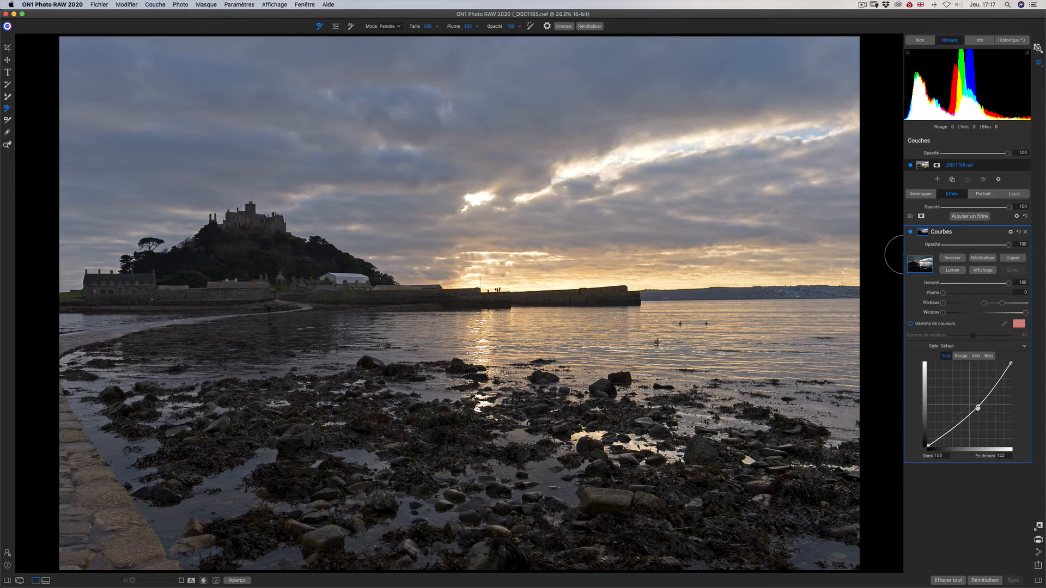
Readjust the curve point to input 167, output 133.
drag(979, 406, 986, 408)
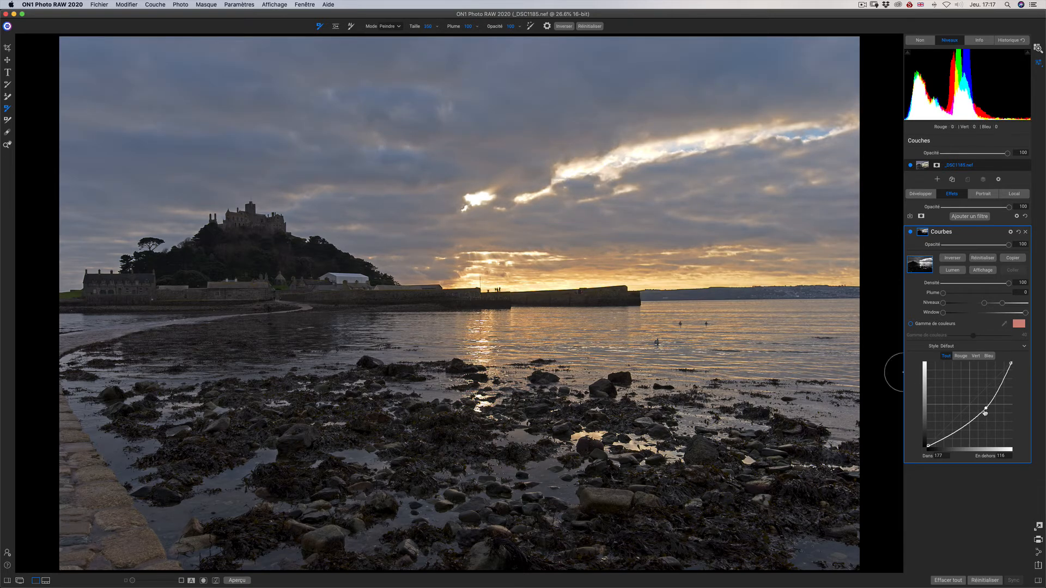
drag(987, 409, 980, 405)
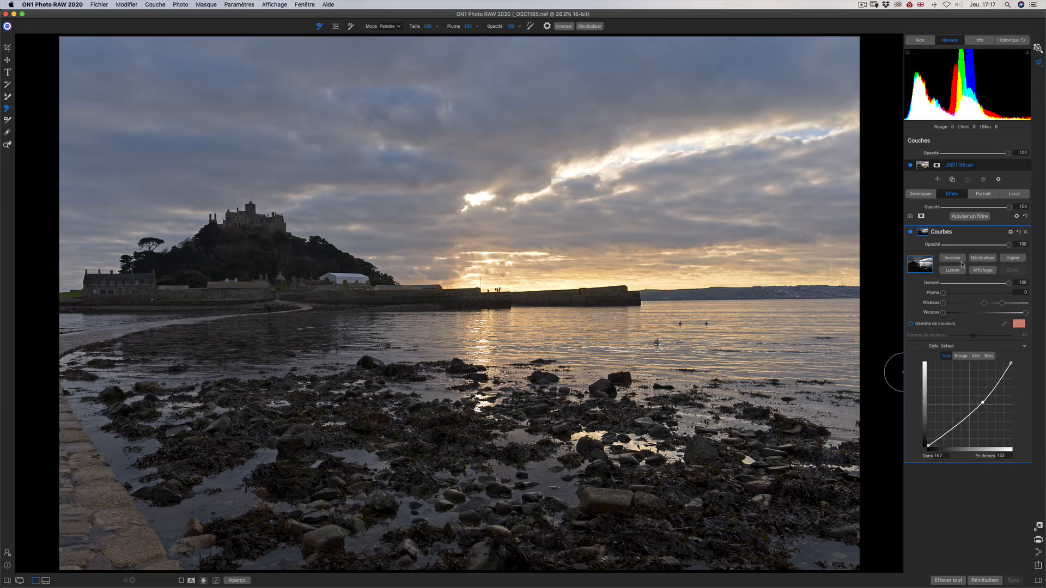
Display the mask, restore its white level to maximum, darken its midtones with the Niveaux midpoint, and hide the mask.
click(982, 271)
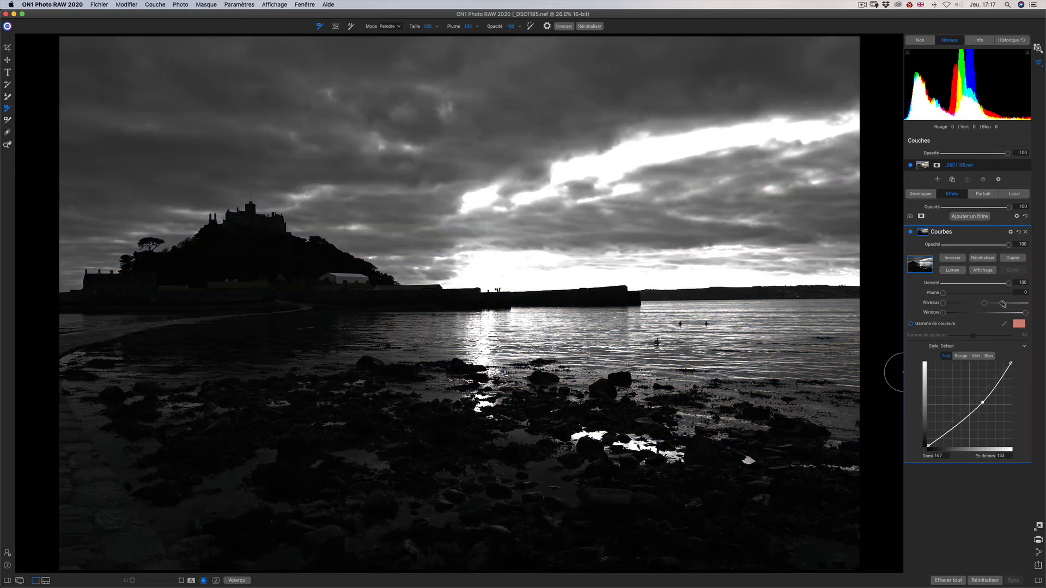
drag(1003, 303, 1027, 304)
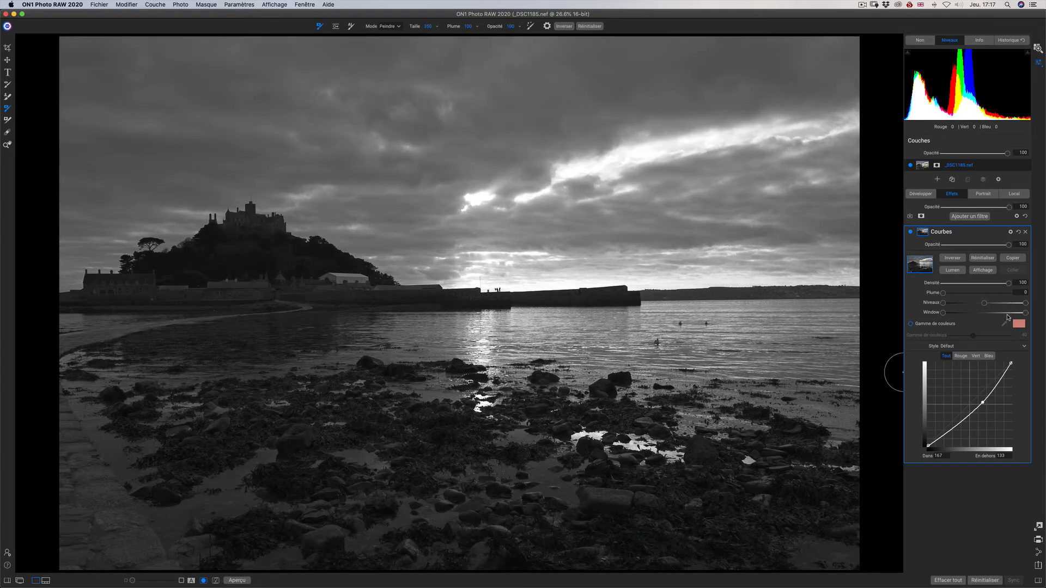
drag(985, 304, 991, 307)
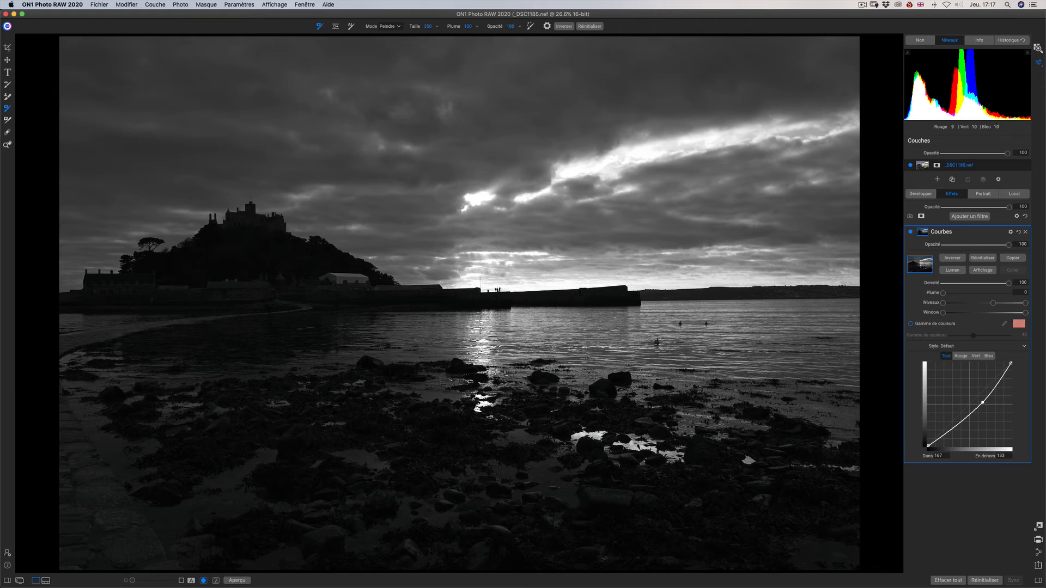
click(984, 272)
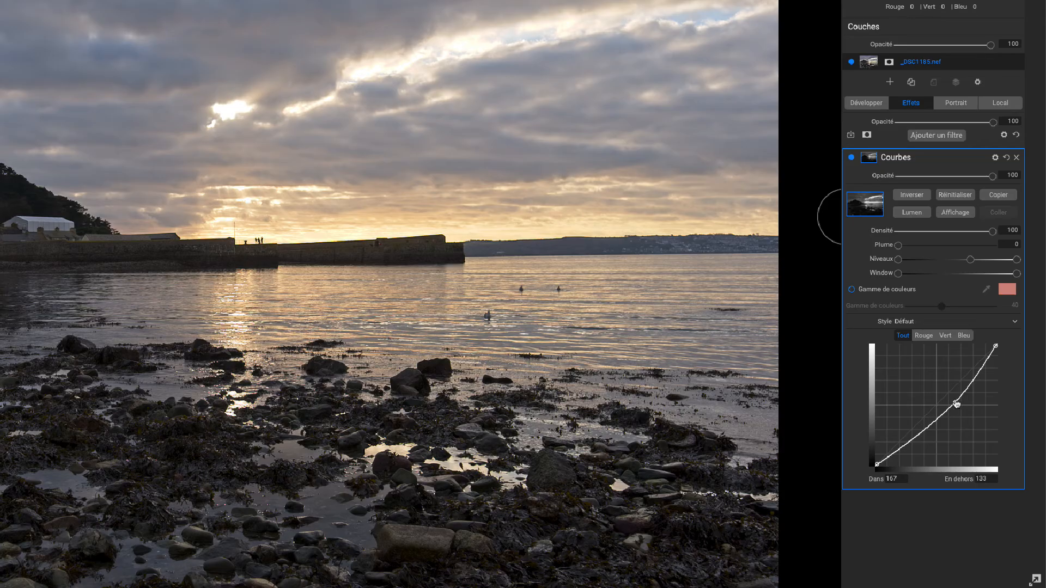
Move the curve point to input 141, output 121 and toggle the Courbes filter to compare before and after.
mouse_move(956, 404)
mouse_down()
mouse_move(938, 401)
mouse_move(955, 427)
mouse_move(945, 415)
mouse_up()
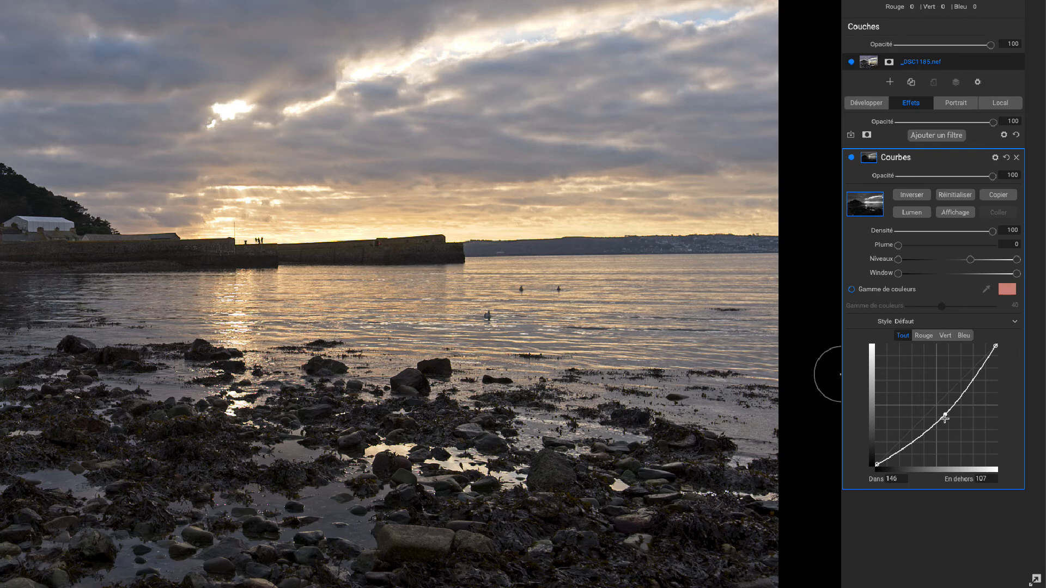
mouse_move(945, 418)
mouse_down()
mouse_move(934, 406)
mouse_move(942, 415)
mouse_up()
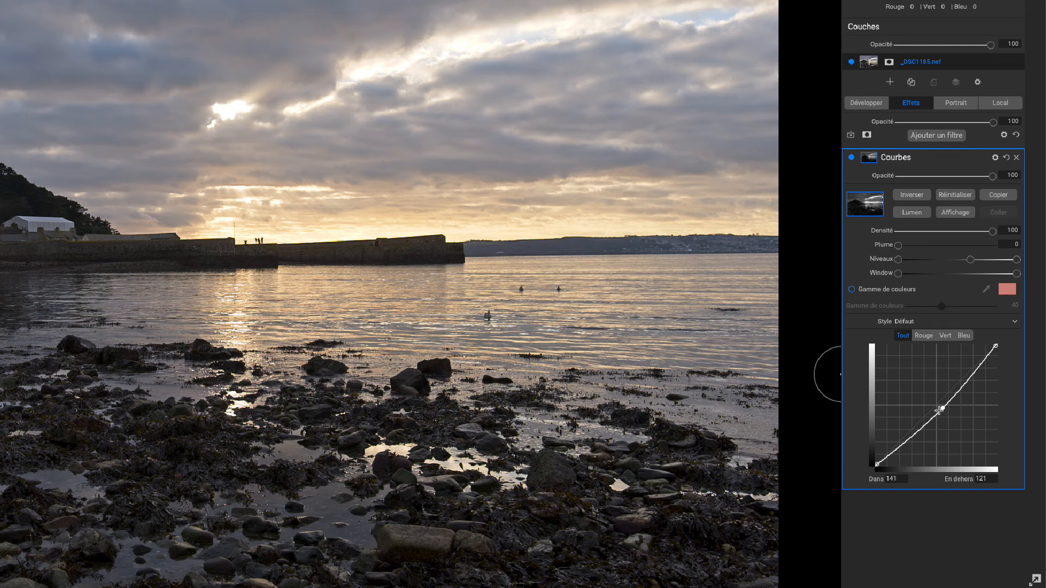
click(851, 158)
click(851, 158)
click(851, 158)
click(852, 159)
Brighten the mask's midtones with the Niveaux midpoint and set the curve point to input 154, output 119.
mouse_move(971, 261)
mouse_down()
mouse_move(986, 266)
mouse_move(956, 265)
mouse_up()
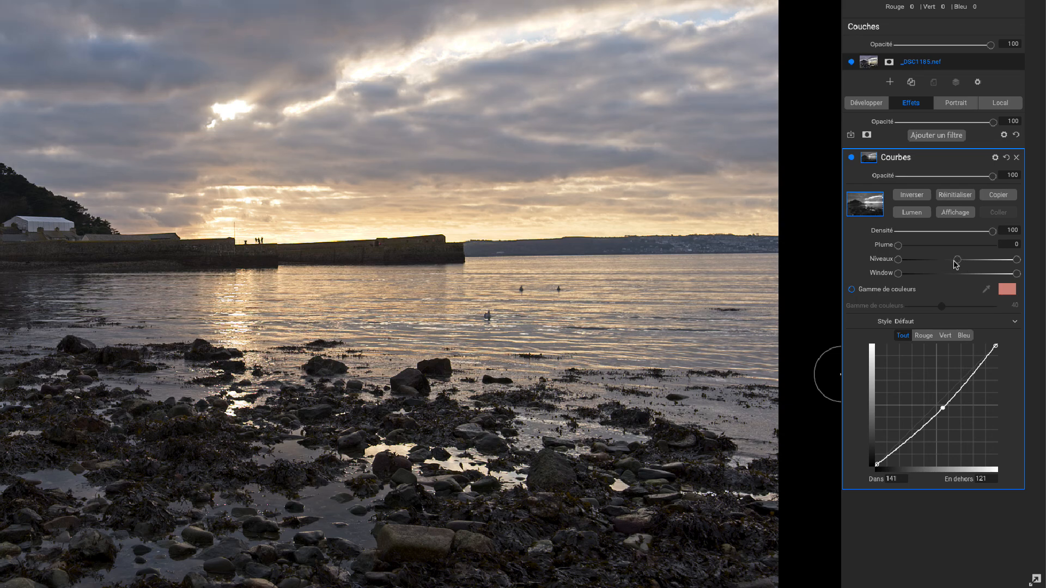
drag(943, 408, 948, 410)
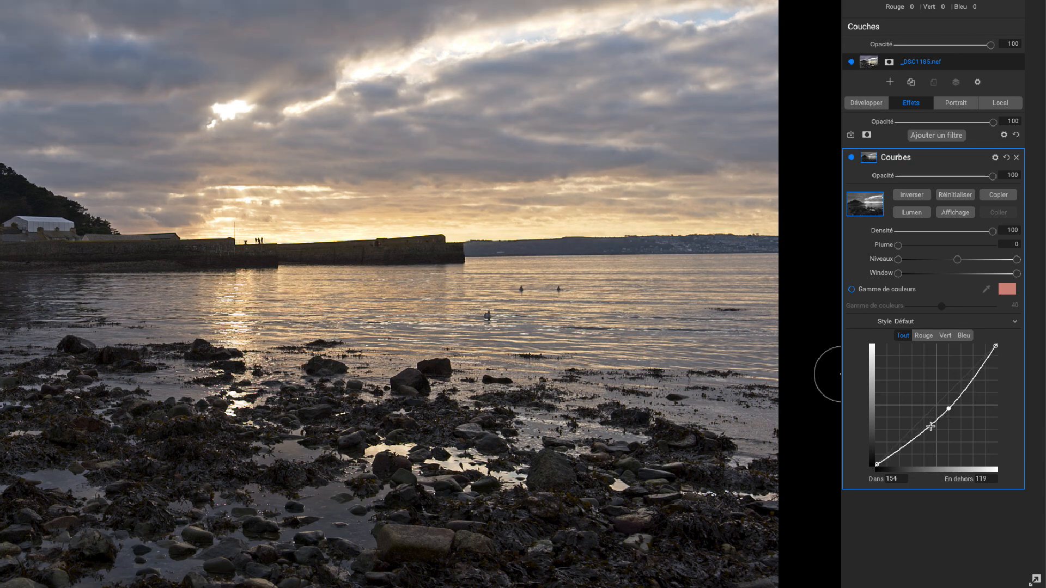